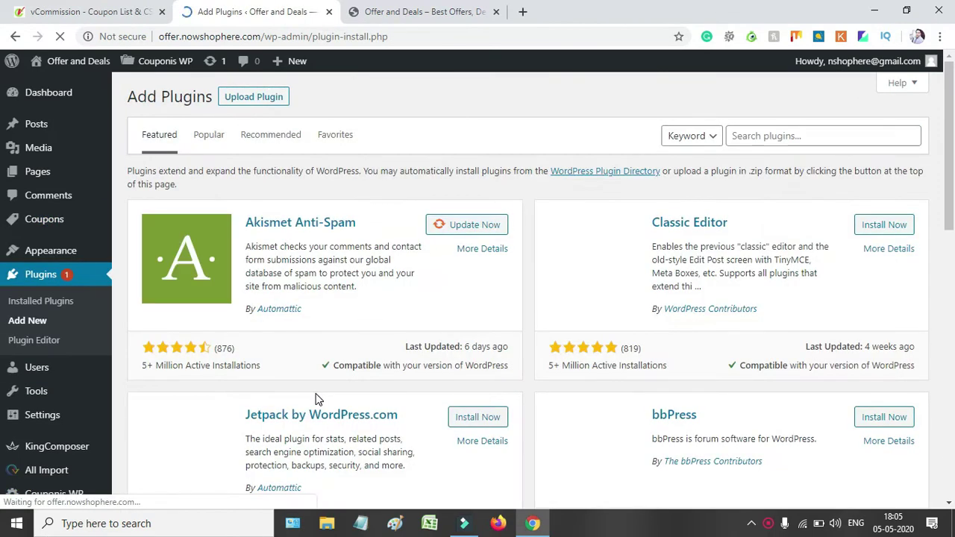
Search the plugin directory for "all import" and start a new import in WP All Import
click(756, 133)
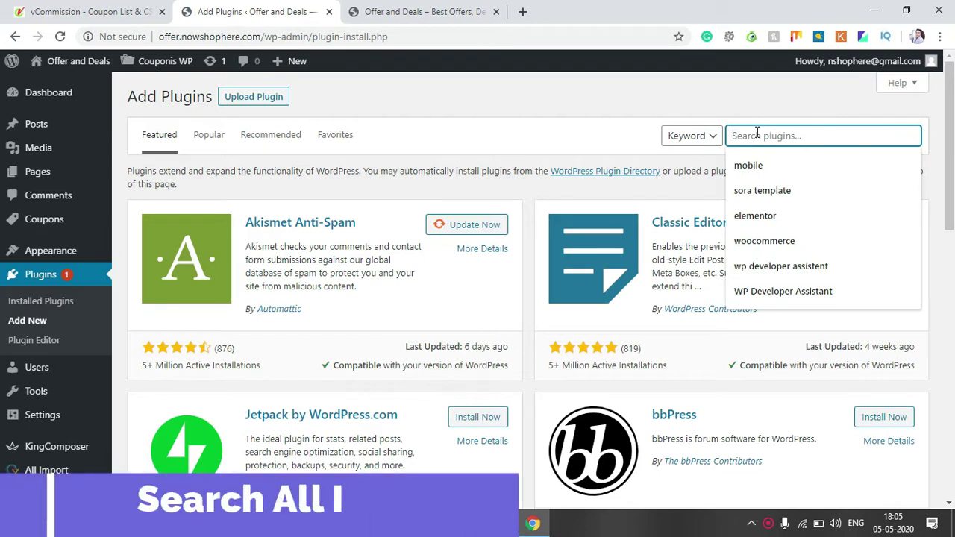
text(all i)
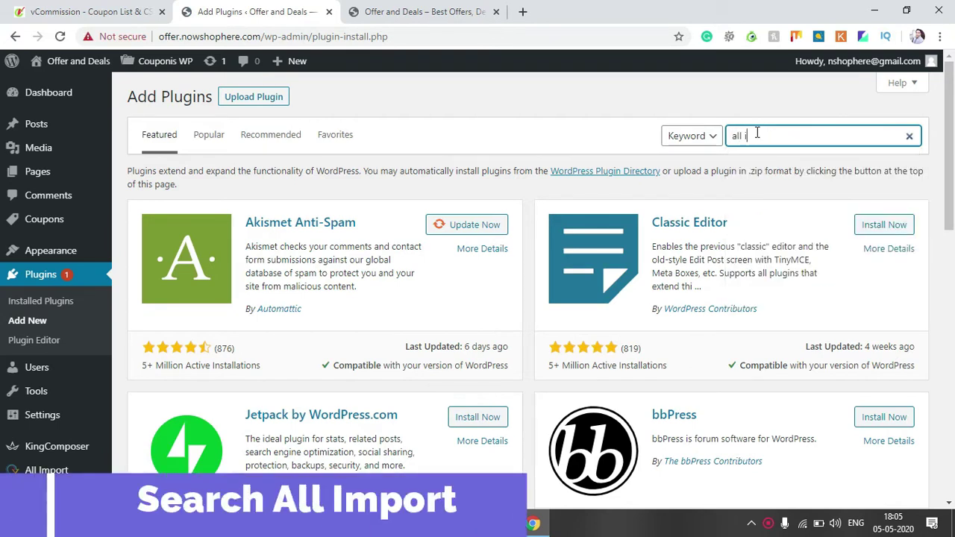
text(mport)
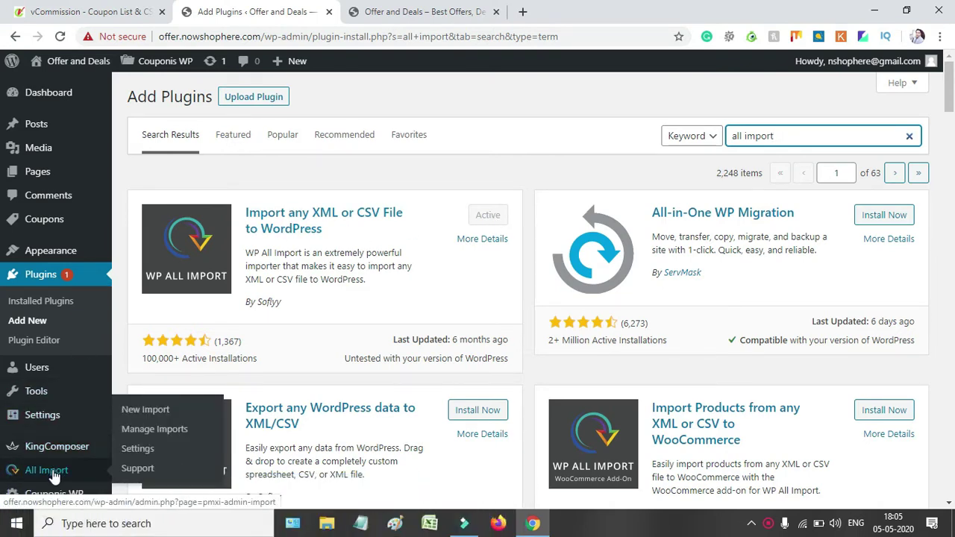
click(157, 410)
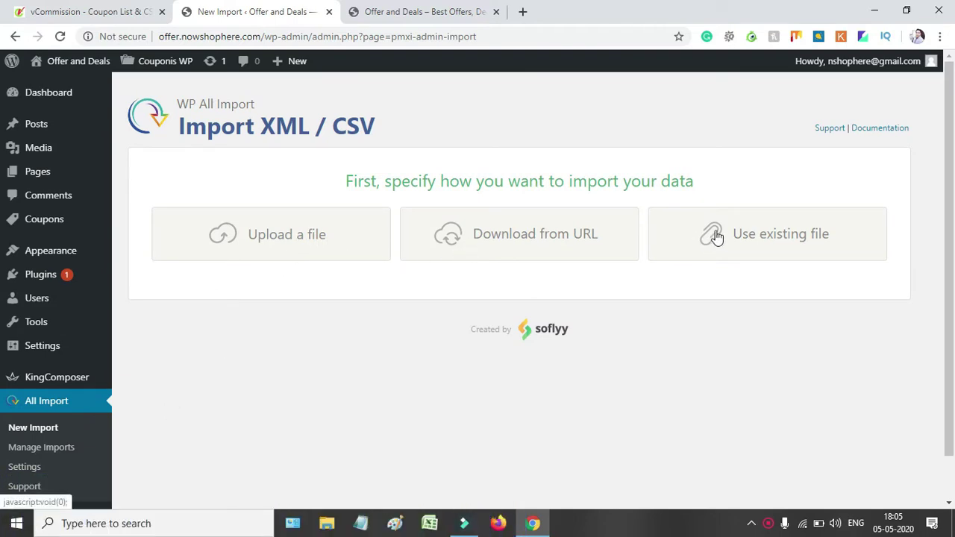
Switch to the vCommission Coupon List & CSV page and download the coupon list
click(40, 6)
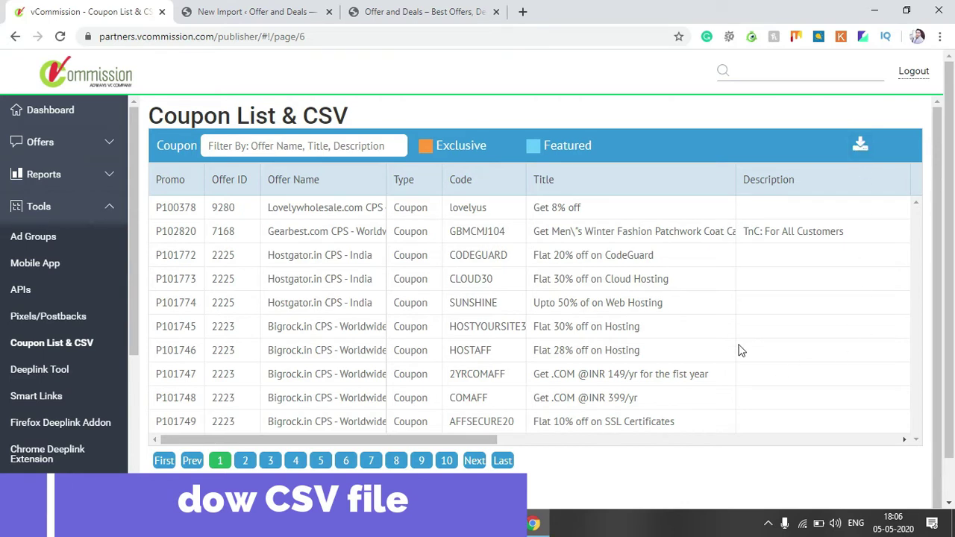
click(859, 145)
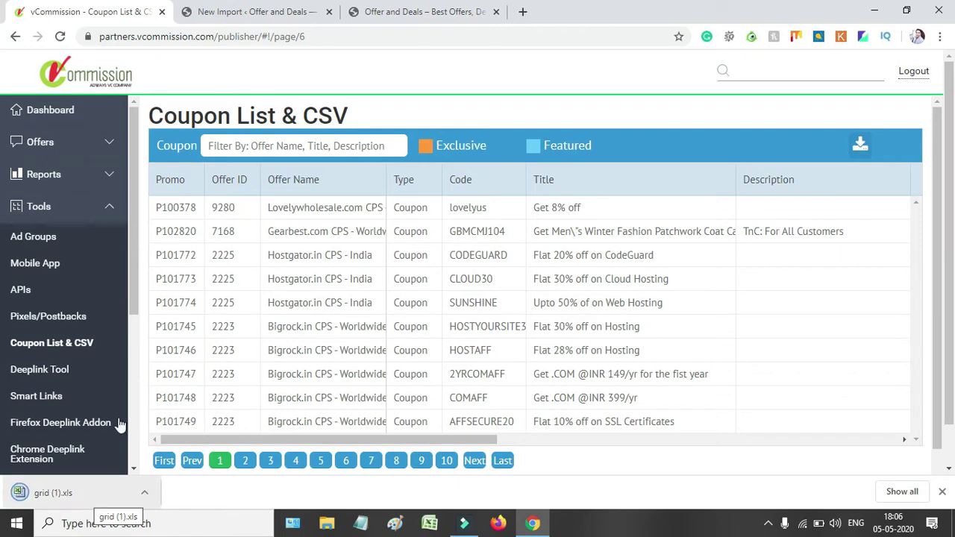
Return to the WP All Import page and upload the grid file from the Desktop
click(228, 13)
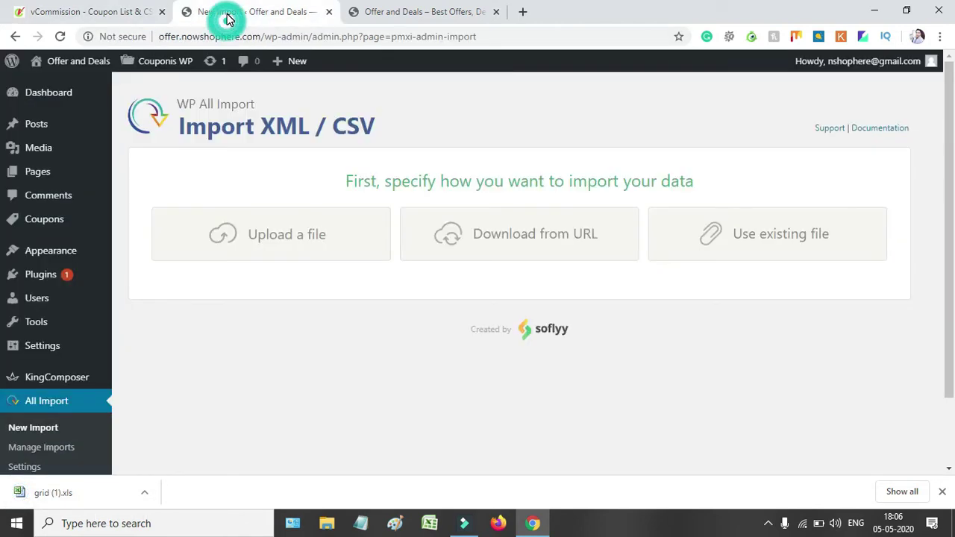
click(291, 248)
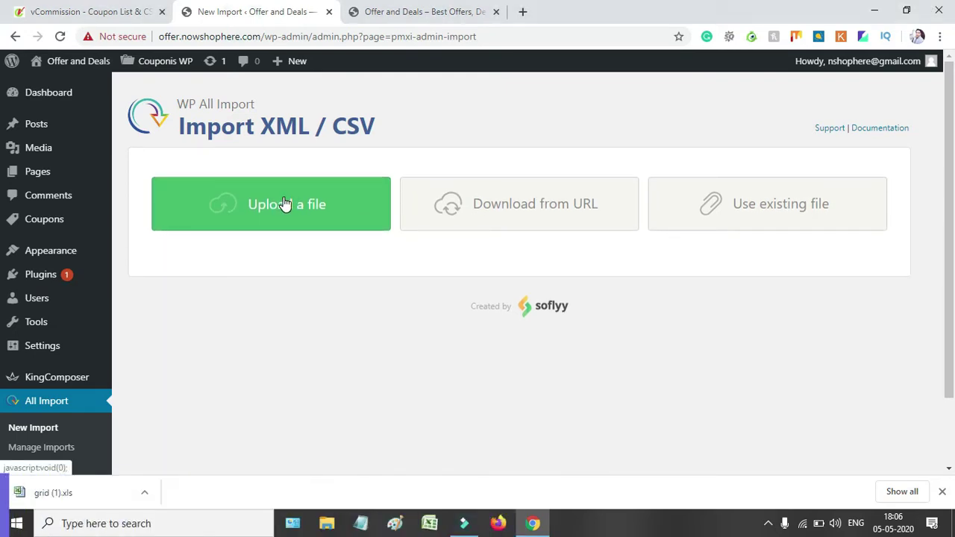
click(284, 204)
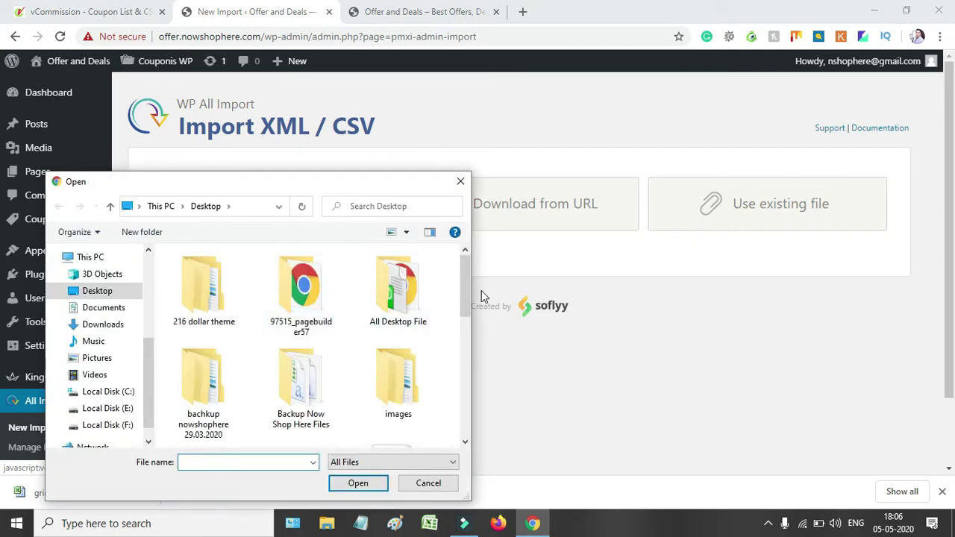
drag(467, 291, 462, 366)
click(397, 327)
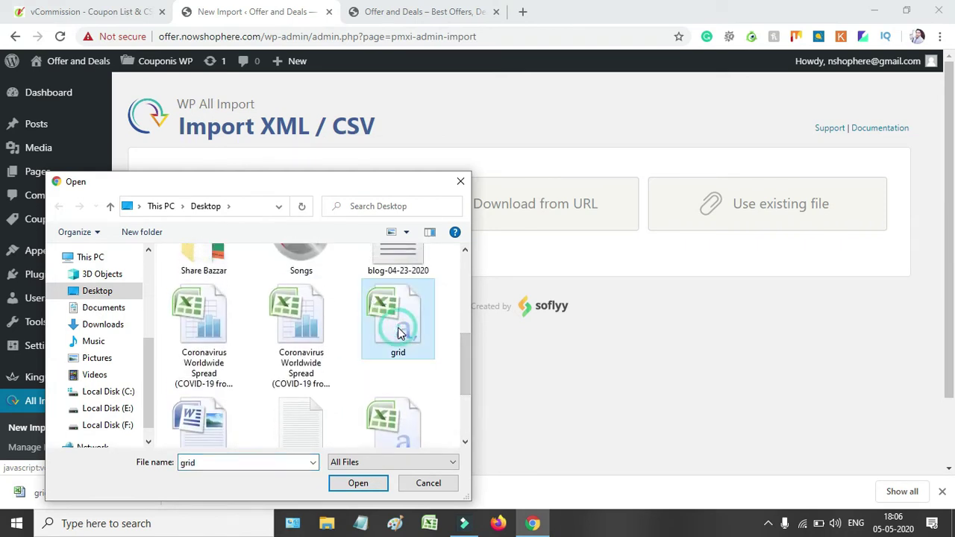
click(358, 484)
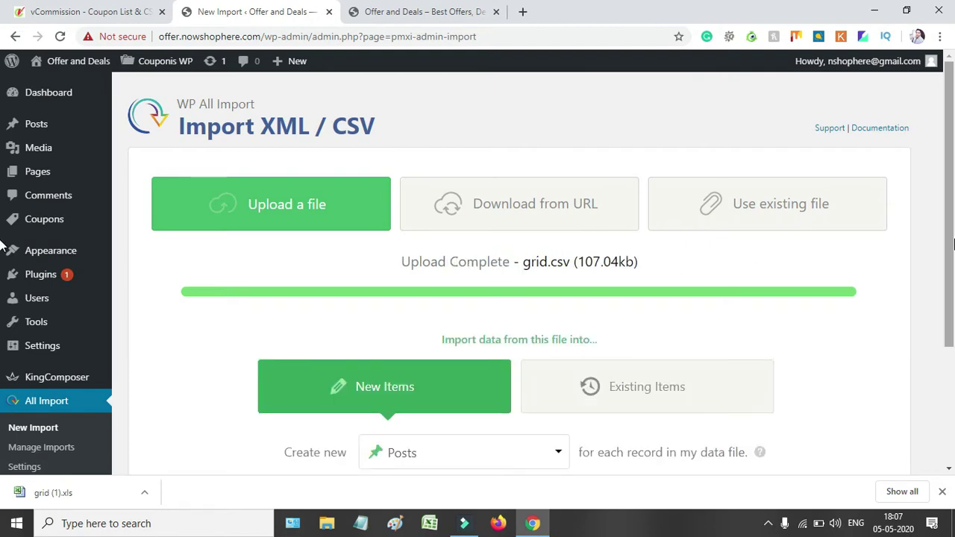
Choose Coupons as the new item type for each record and continue to step 2 of the import
drag(951, 245, 952, 340)
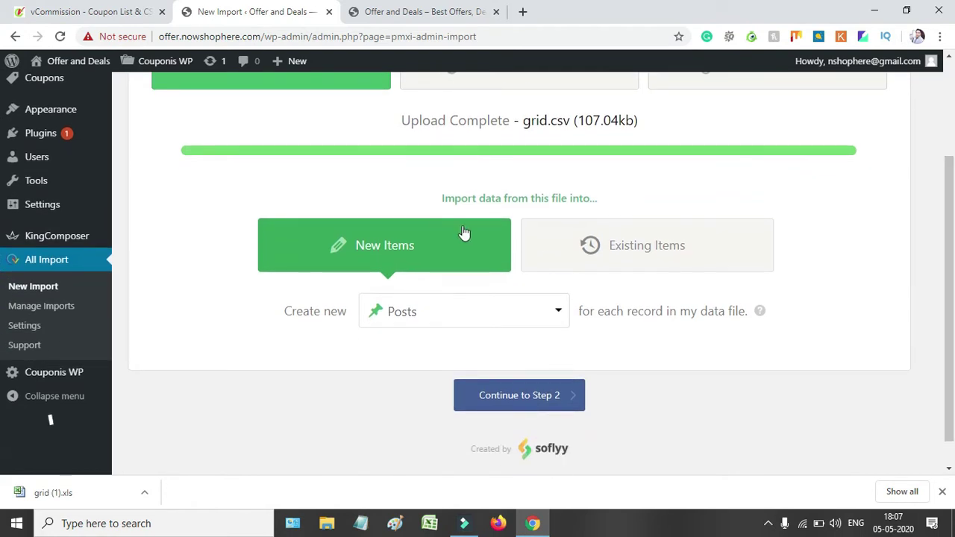
click(523, 313)
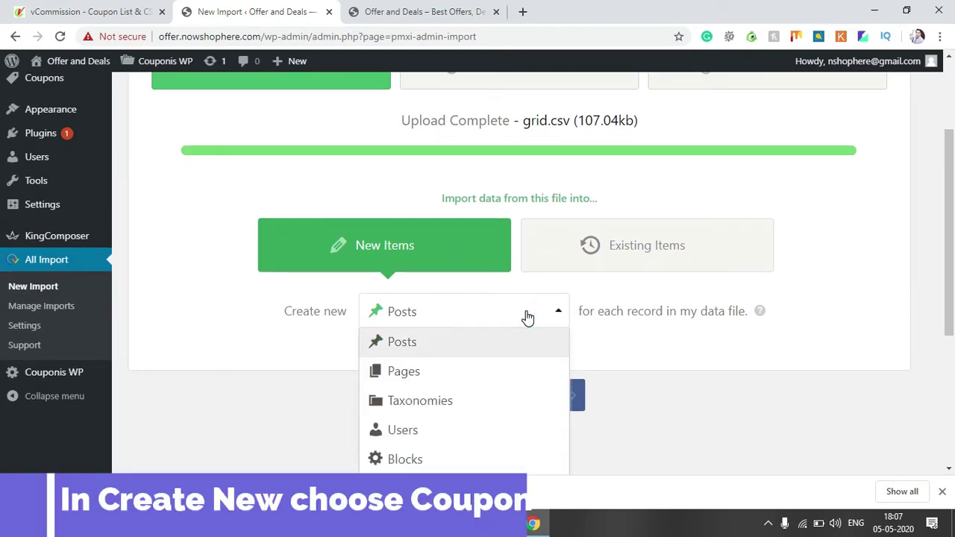
scroll(439, 351, down, 2)
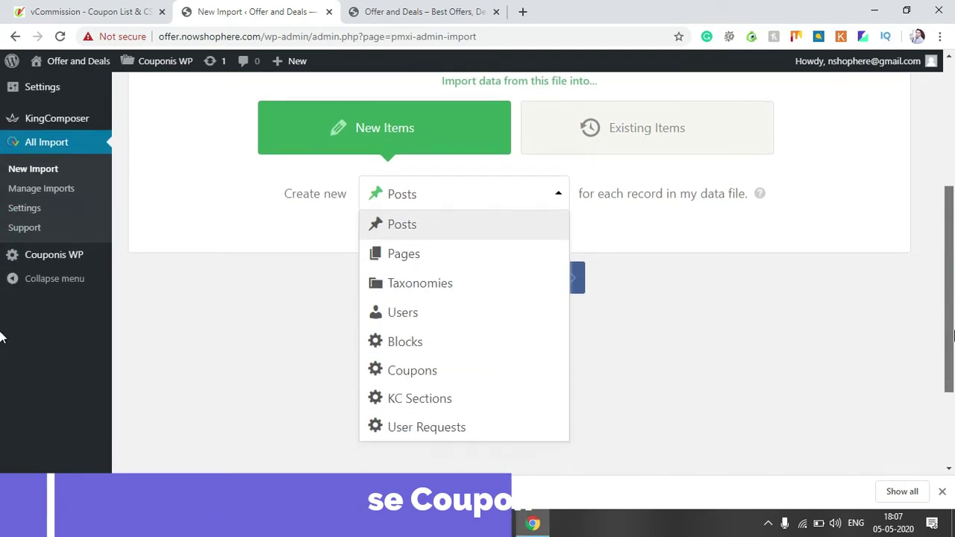
click(424, 375)
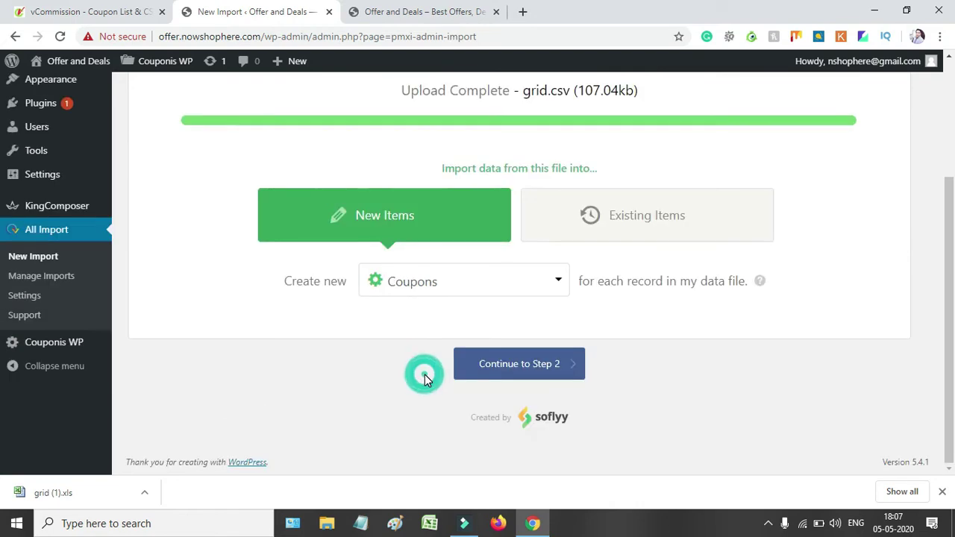
click(532, 365)
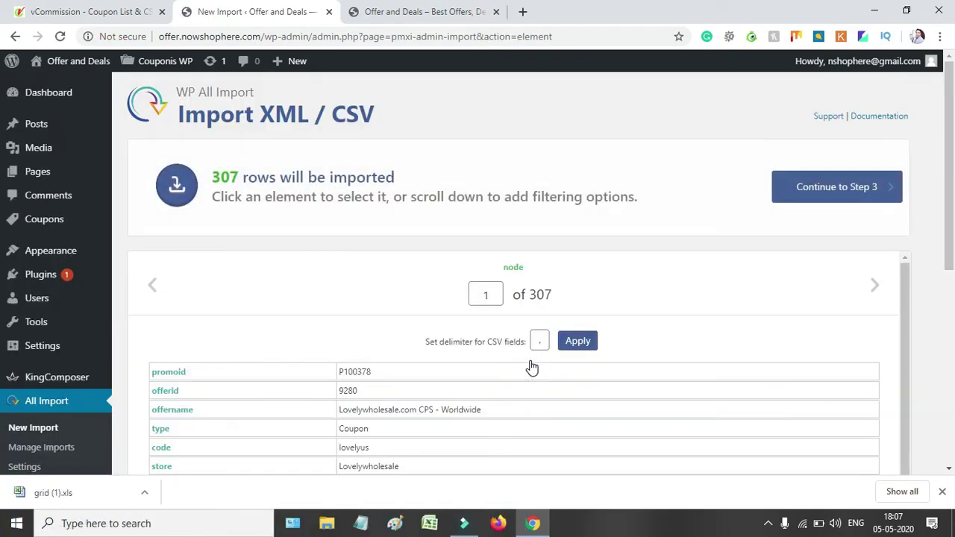
Review the fields of the first coupon record and continue to step 3 of the import
drag(953, 175, 953, 275)
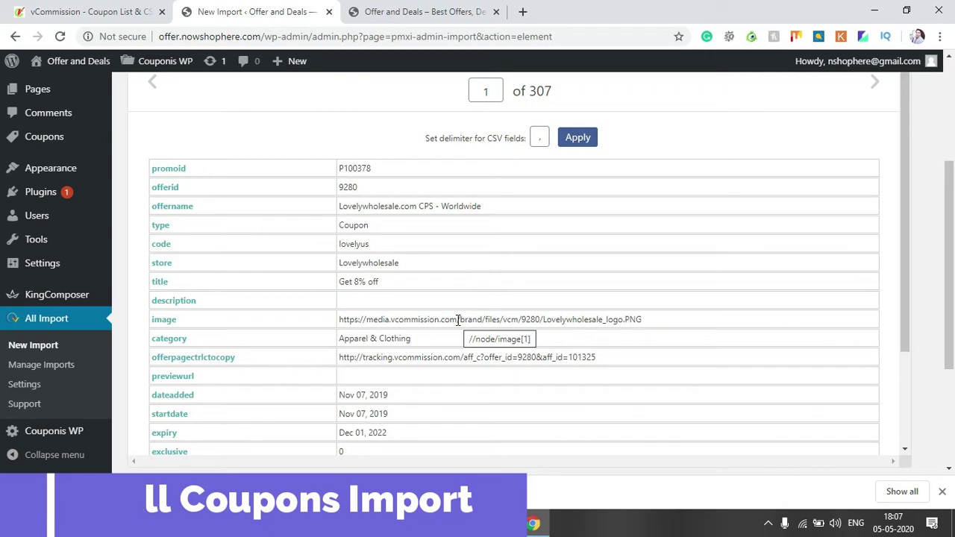
click(462, 476)
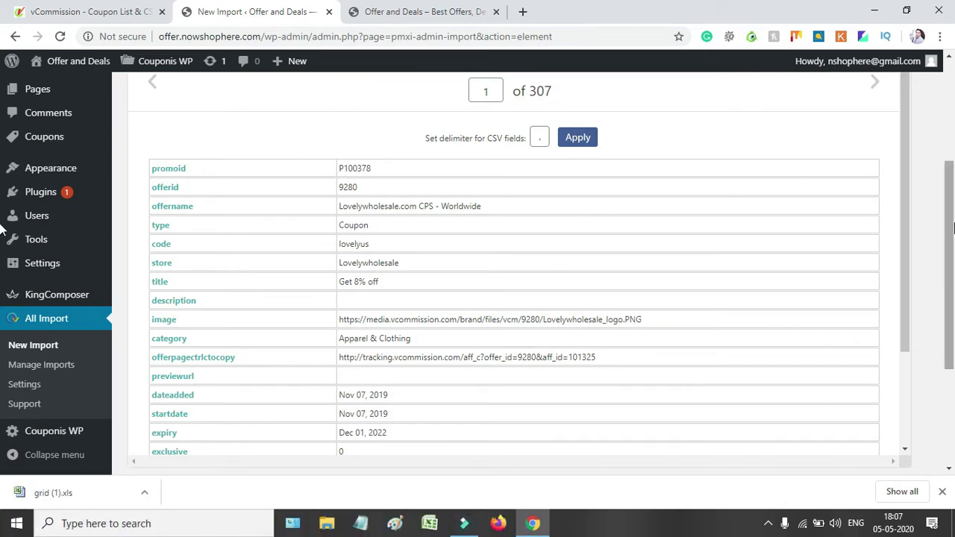
drag(953, 227, 952, 337)
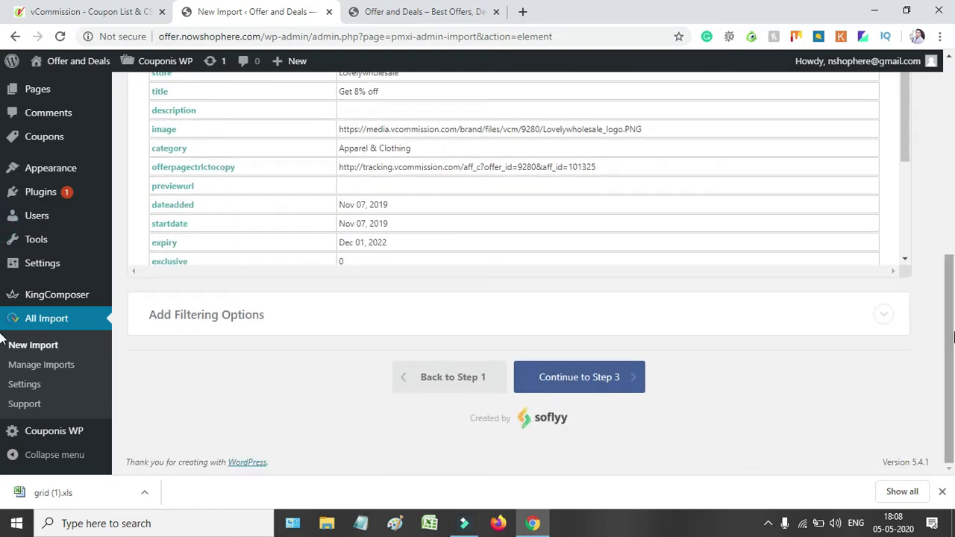
click(625, 378)
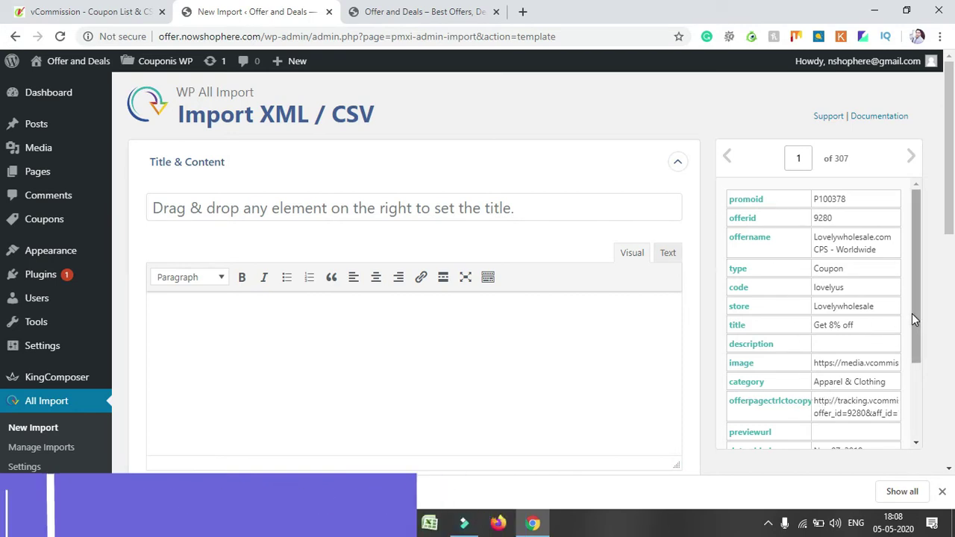
drag(911, 314, 910, 273)
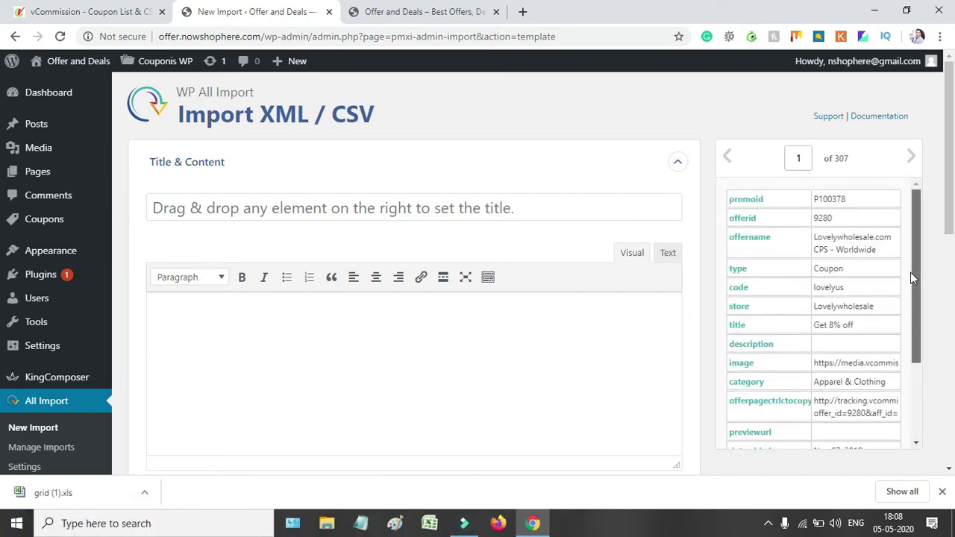
click(913, 159)
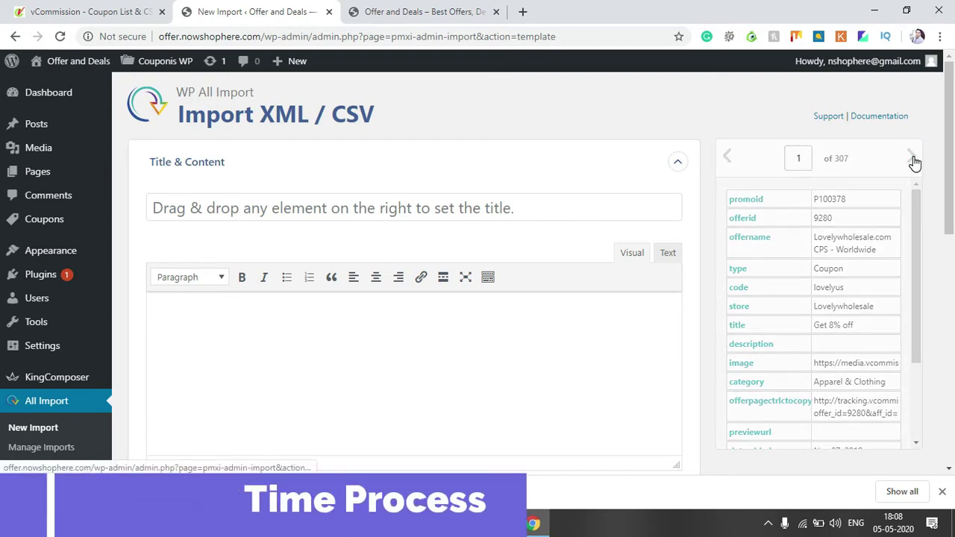
click(730, 162)
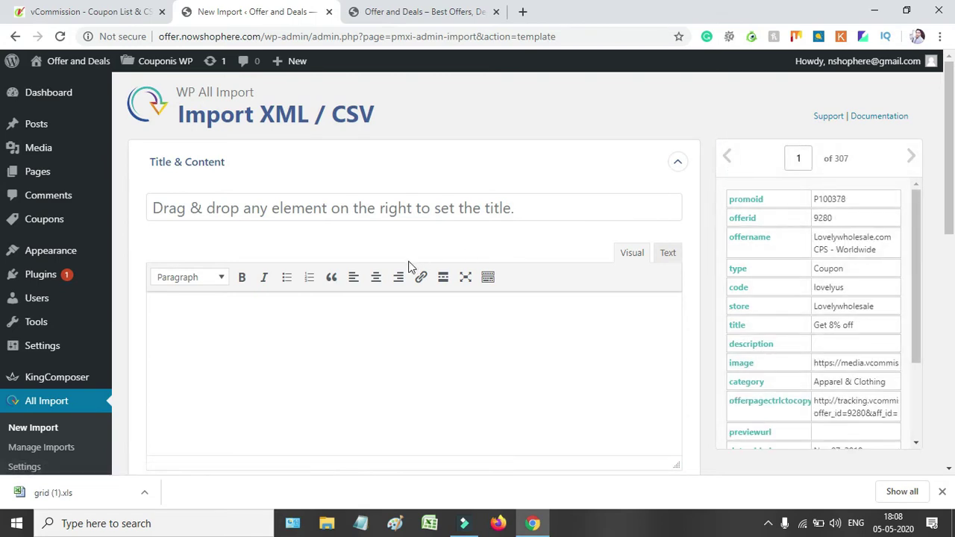
Map the title element to the coupon title, and place the title and description elements in the content on separate lines
click(454, 208)
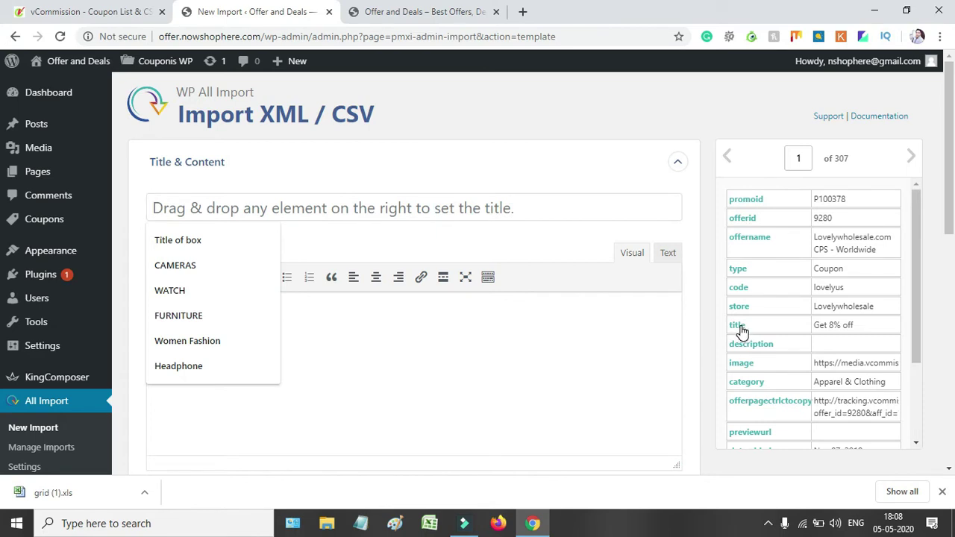
drag(741, 331, 437, 215)
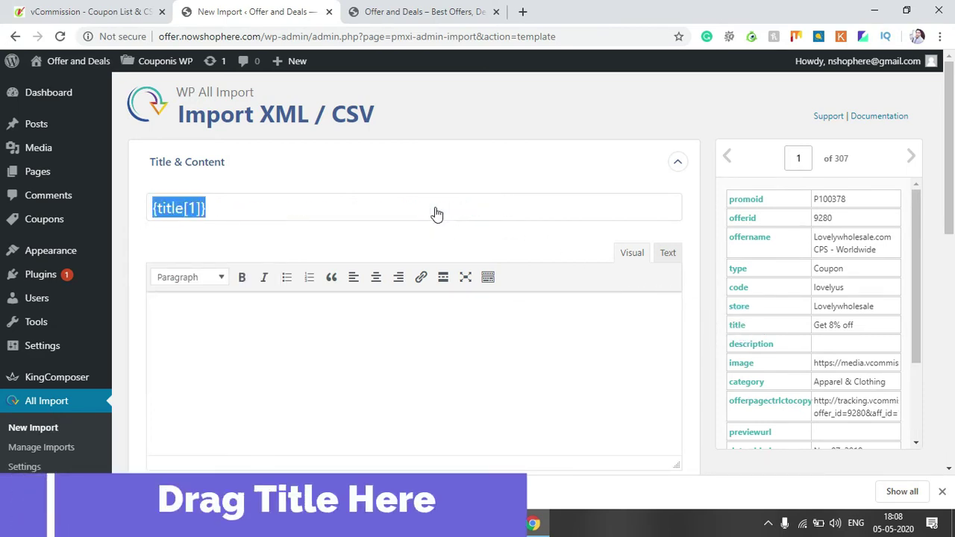
click(348, 337)
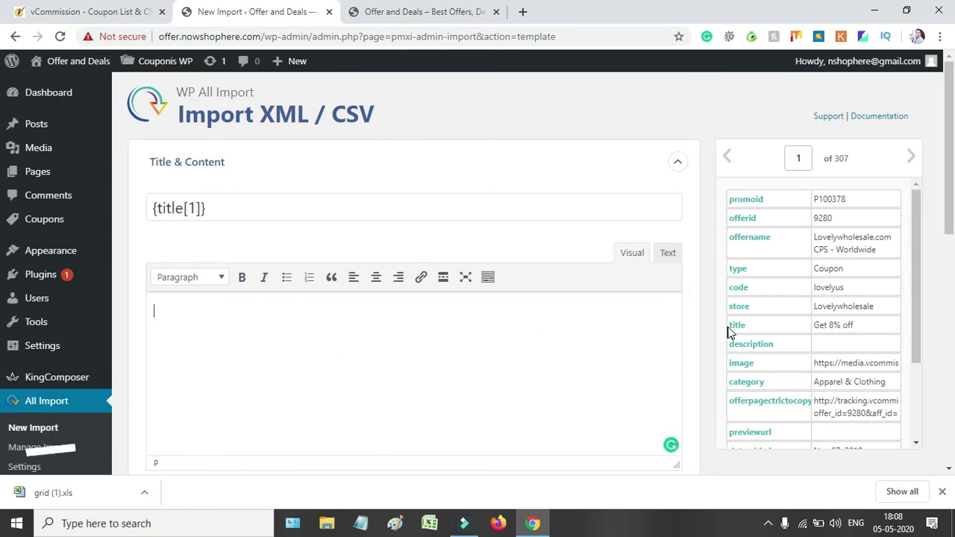
drag(729, 328, 594, 327)
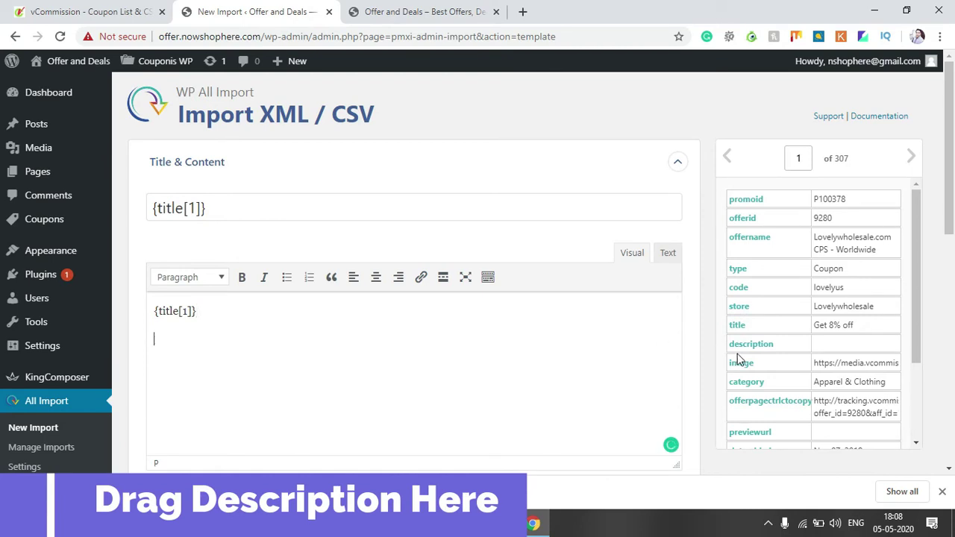
drag(743, 352, 511, 368)
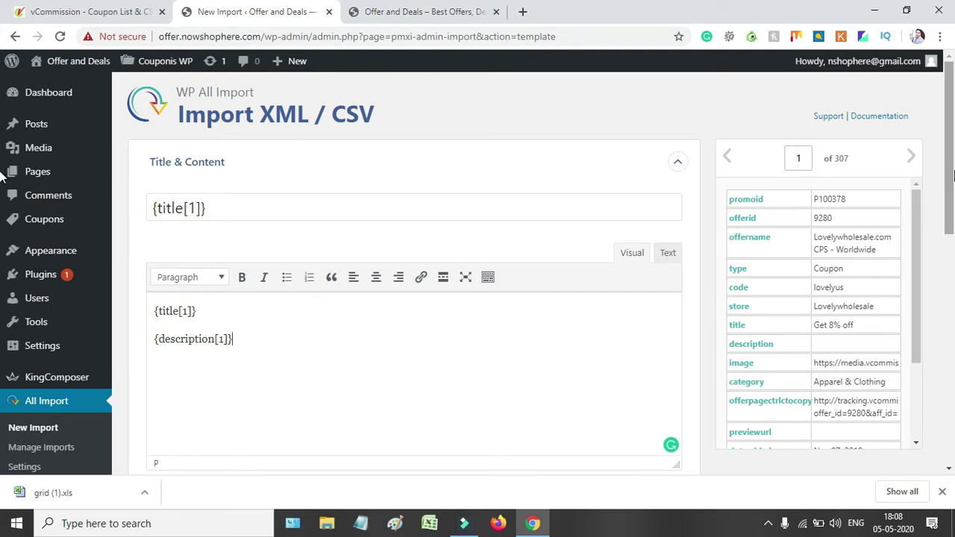
Expand the Couponis Coupon section and map the expiry element to Coupon Expire
scroll(952, 237, down, 2)
drag(952, 237, 952, 327)
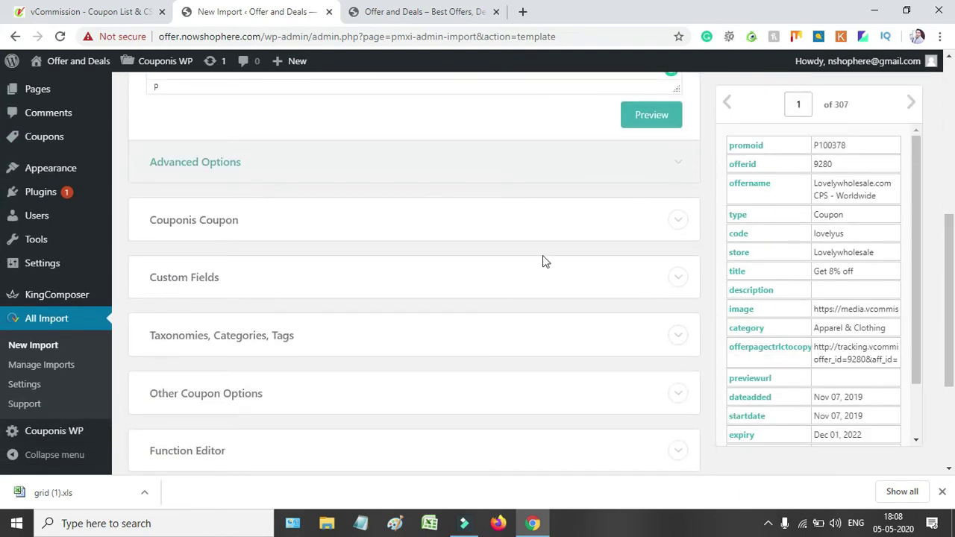
click(598, 215)
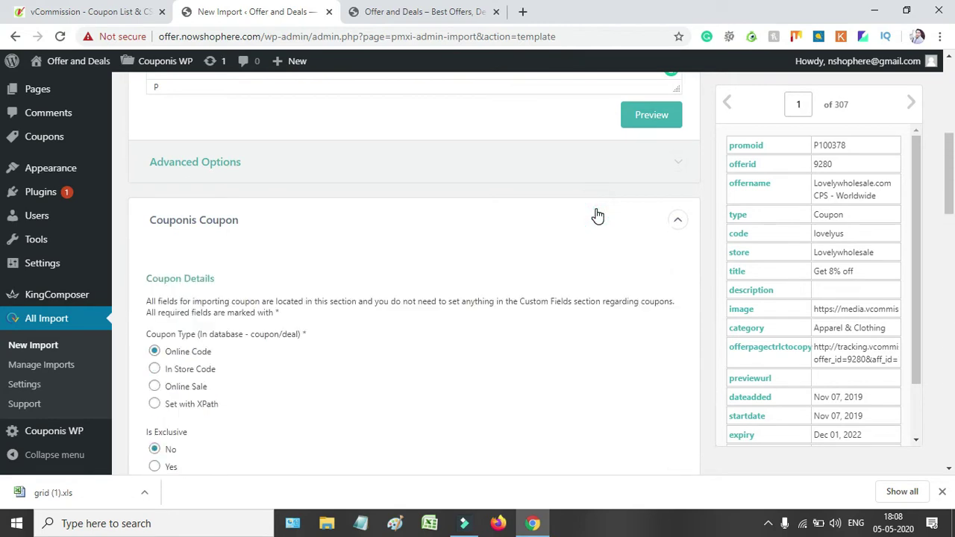
drag(951, 204, 952, 233)
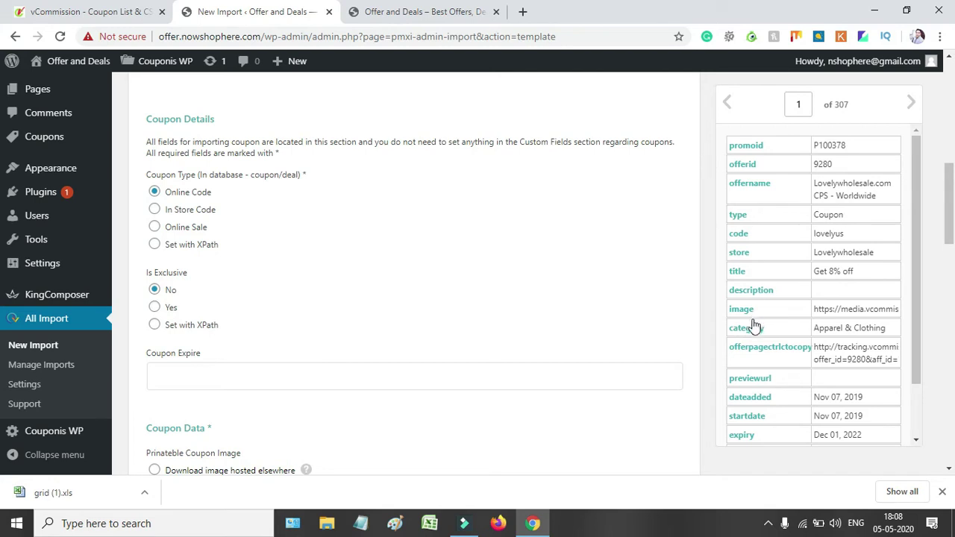
click(458, 381)
drag(747, 444, 567, 383)
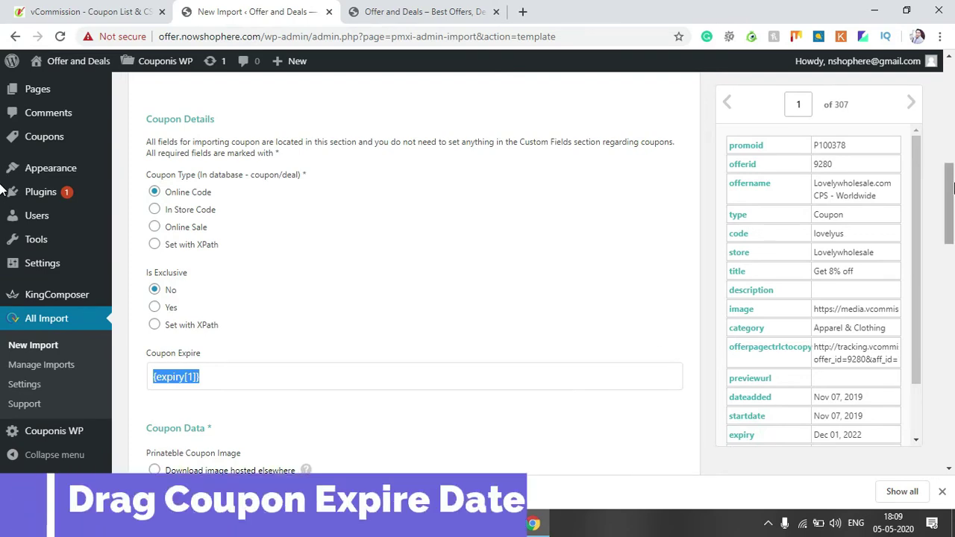
Map the image element to the printable coupon image under Coupon Data
drag(953, 188, 953, 241)
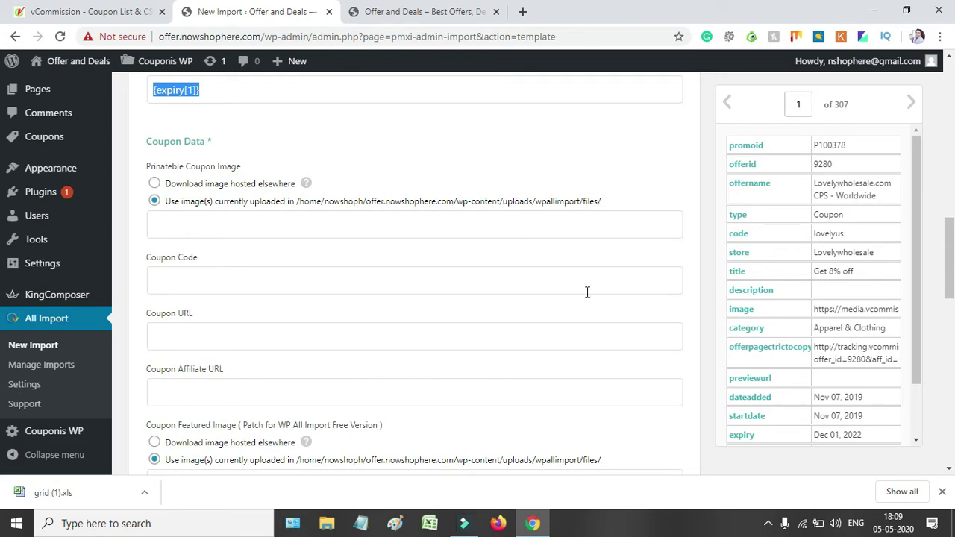
drag(752, 316, 581, 241)
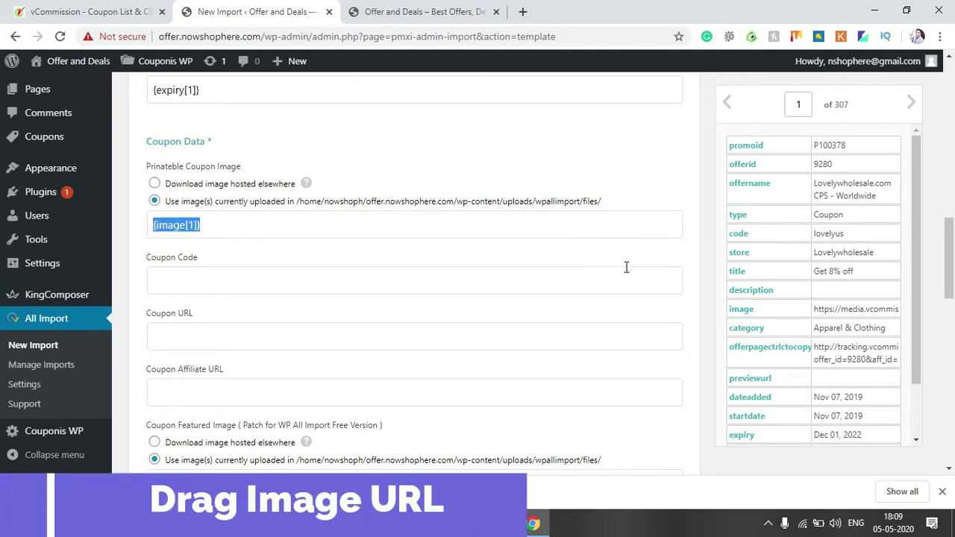
click(601, 279)
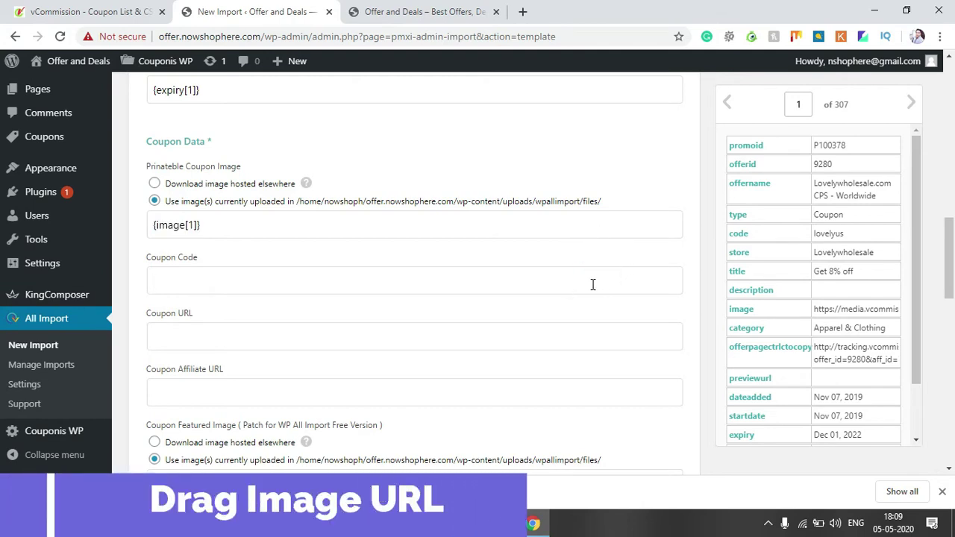
Map the code element to Coupon Code, and the offerpagectrlctocopy element to both Coupon Affiliate URL and Coupon URL
drag(745, 237, 590, 282)
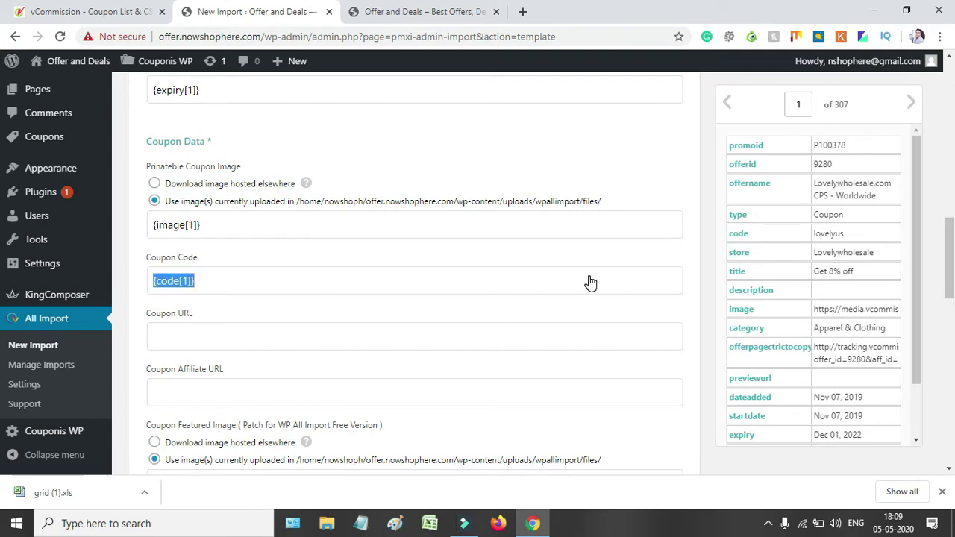
click(422, 344)
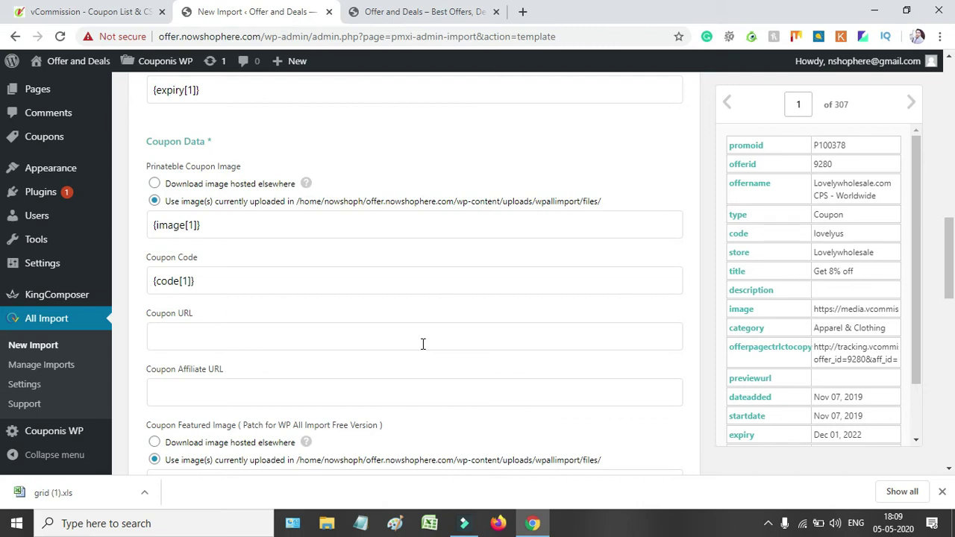
click(398, 388)
drag(770, 354, 496, 397)
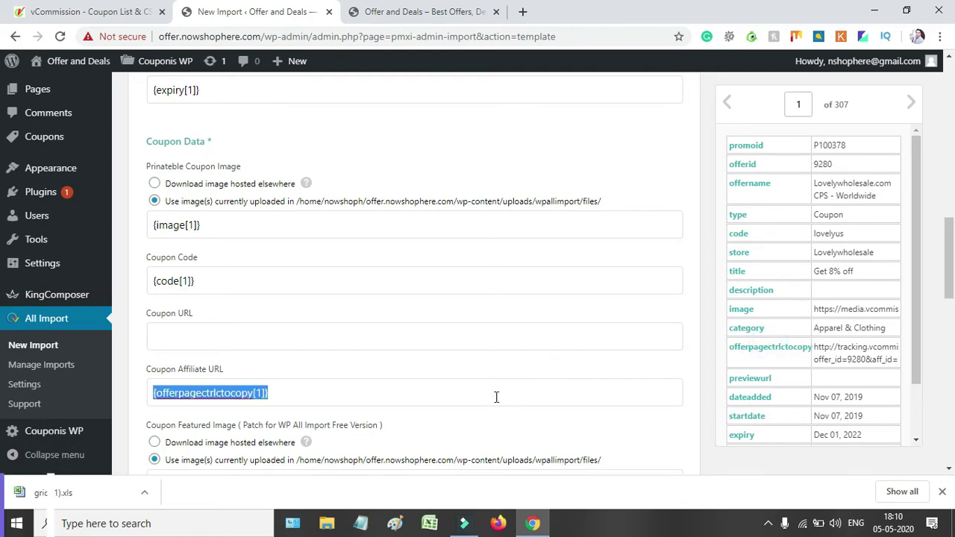
click(462, 331)
drag(769, 347, 556, 333)
Map the image element to the Coupon Featured Image, keeping the option for images already uploaded
scroll(4, 313, down, 3)
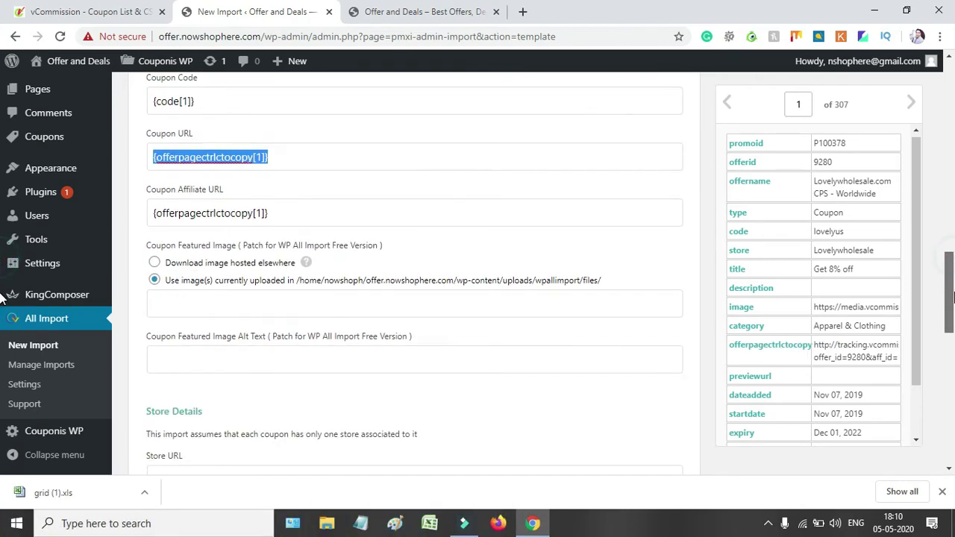
scroll(3, 313, up, 4)
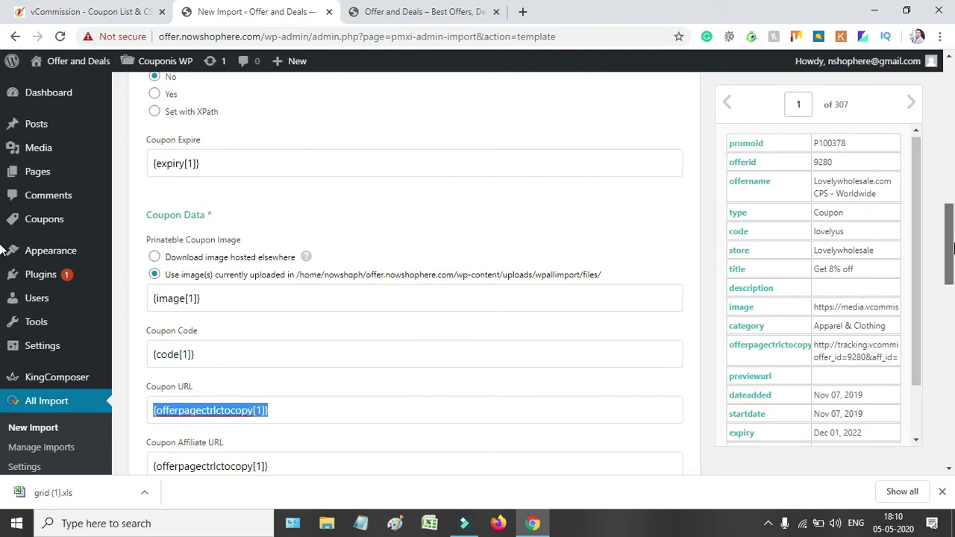
drag(952, 248, 953, 310)
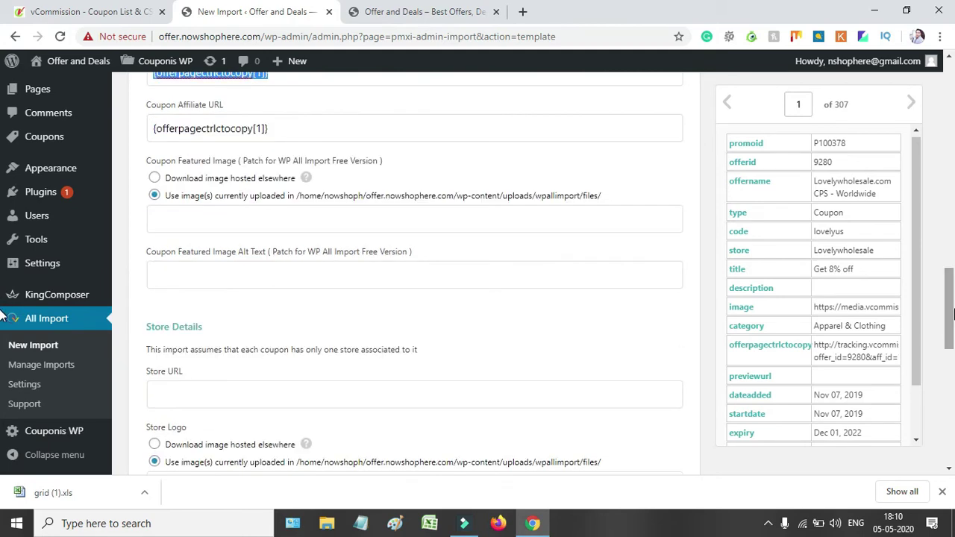
click(557, 218)
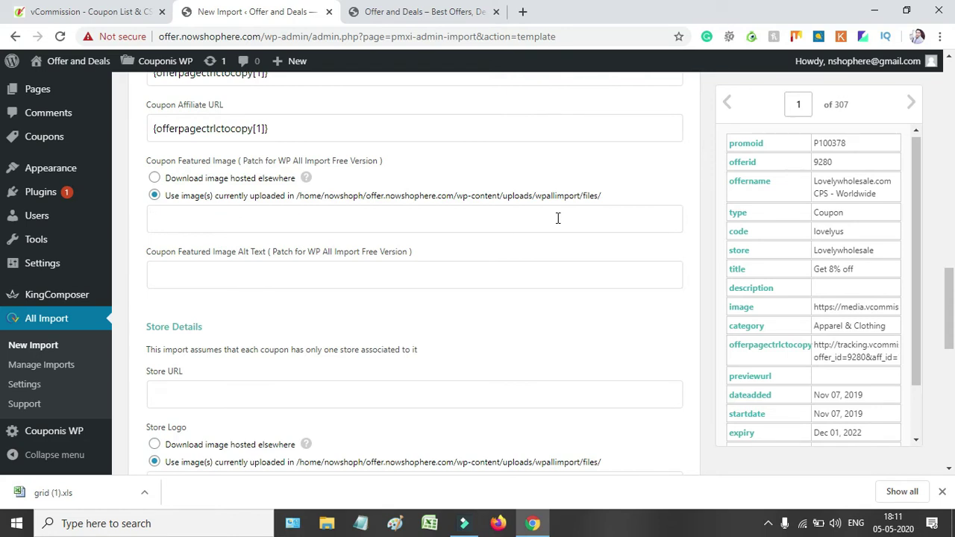
click(557, 218)
drag(740, 307, 565, 211)
Expand Taxonomies, Categories, Tags, enable Categories and map the category element as each coupon's single category
scroll(448, 224, down, 10)
click(393, 176)
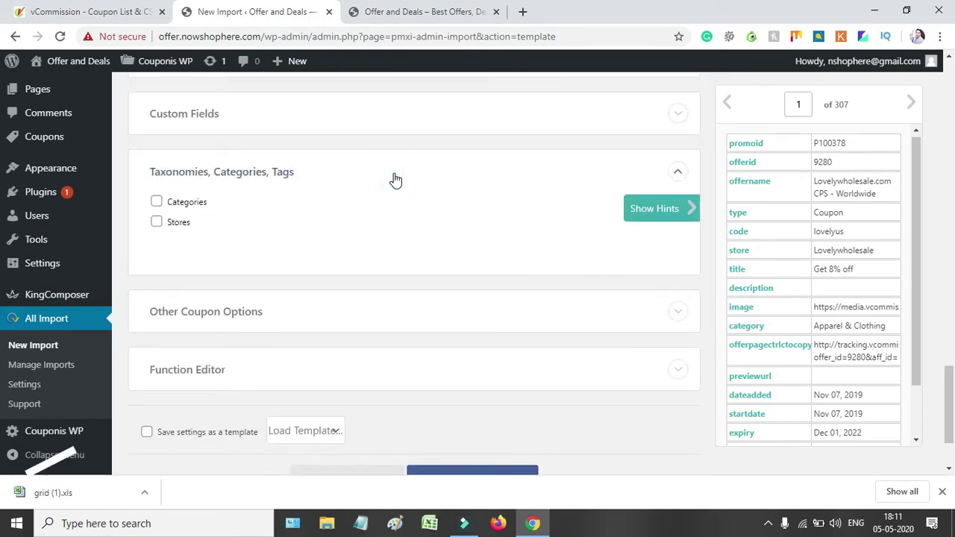
click(157, 203)
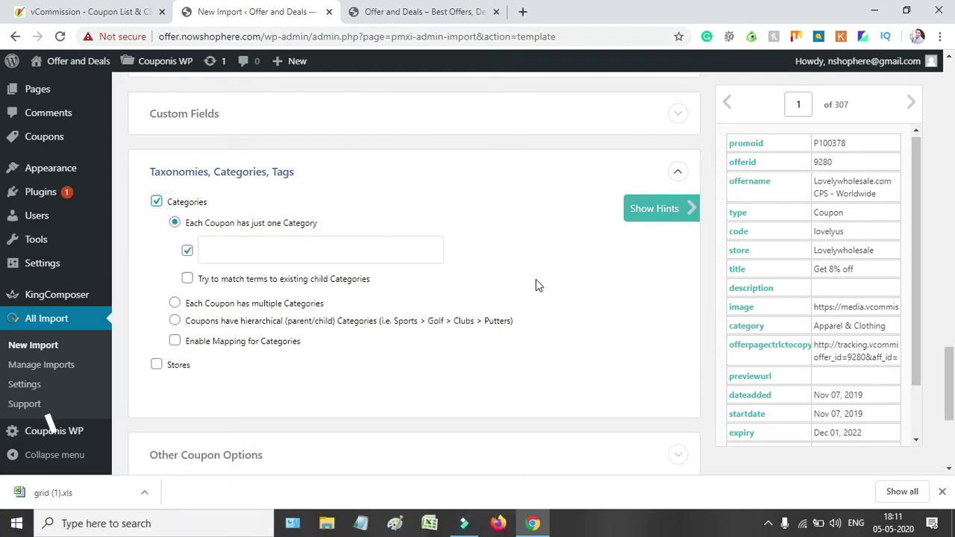
drag(738, 328, 409, 255)
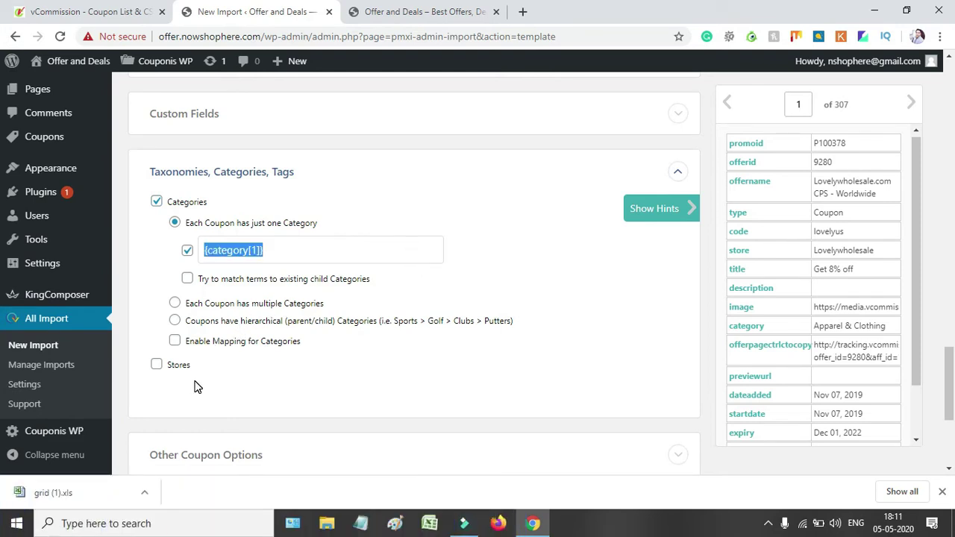
Enable Stores in the taxonomies and map the store element as each coupon's single store
click(154, 367)
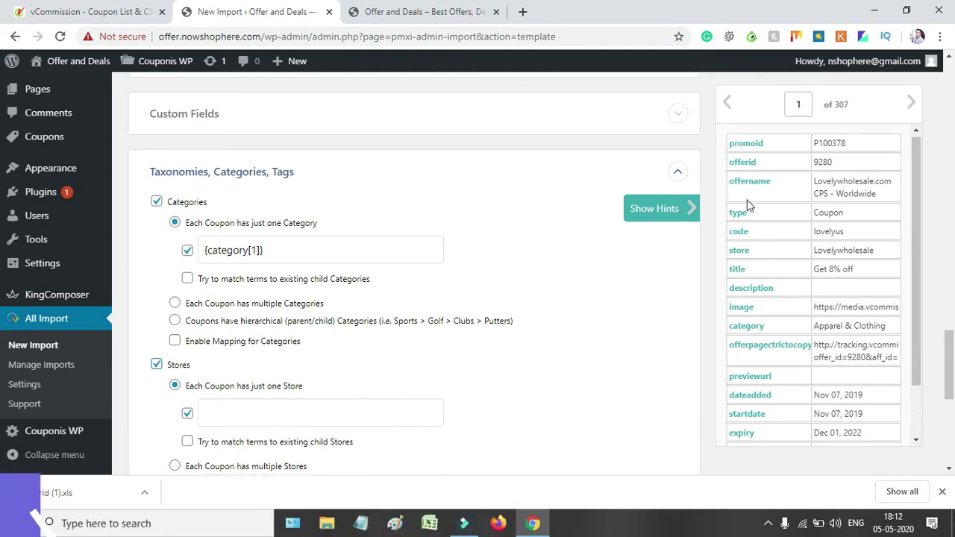
drag(743, 255, 374, 416)
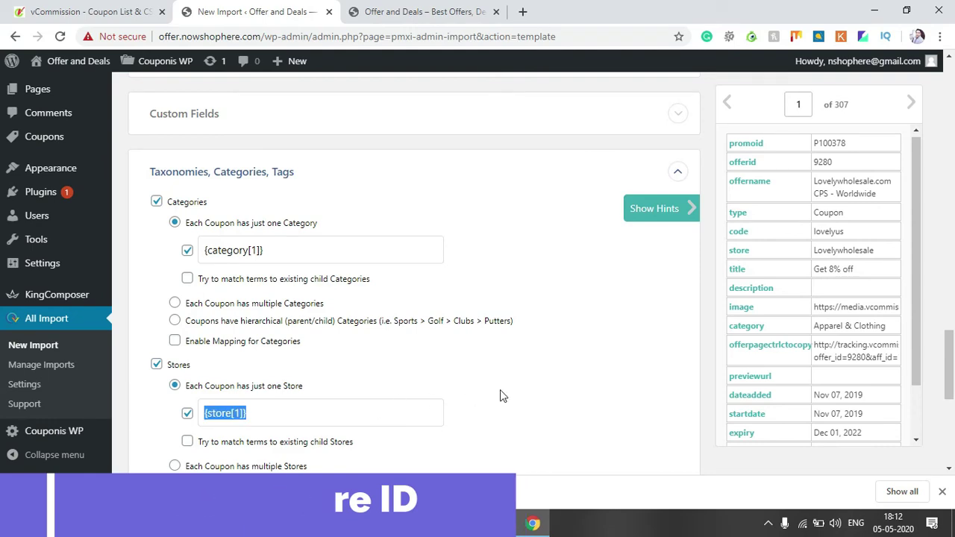
click(411, 409)
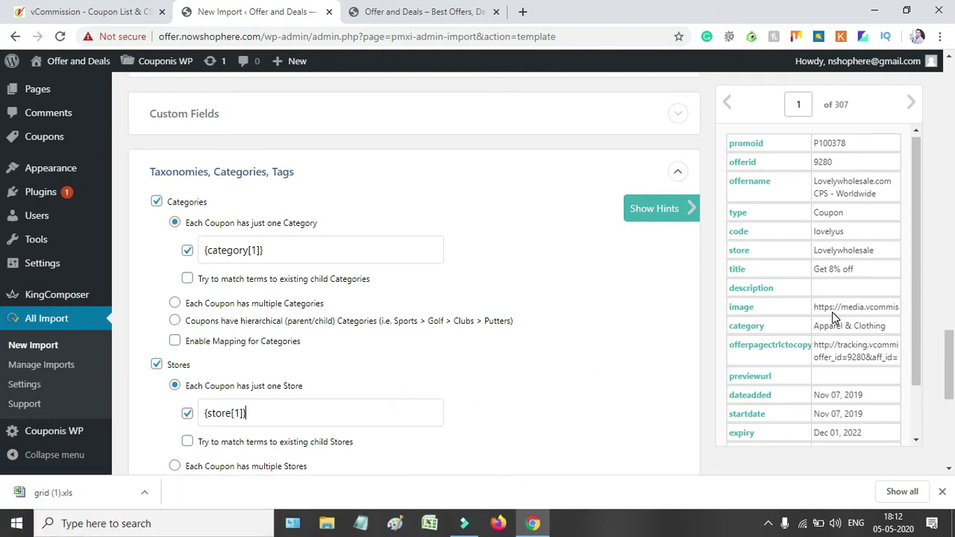
Continue to step 4 of the import and auto-detect the unique identifier
drag(950, 336, 950, 408)
click(452, 381)
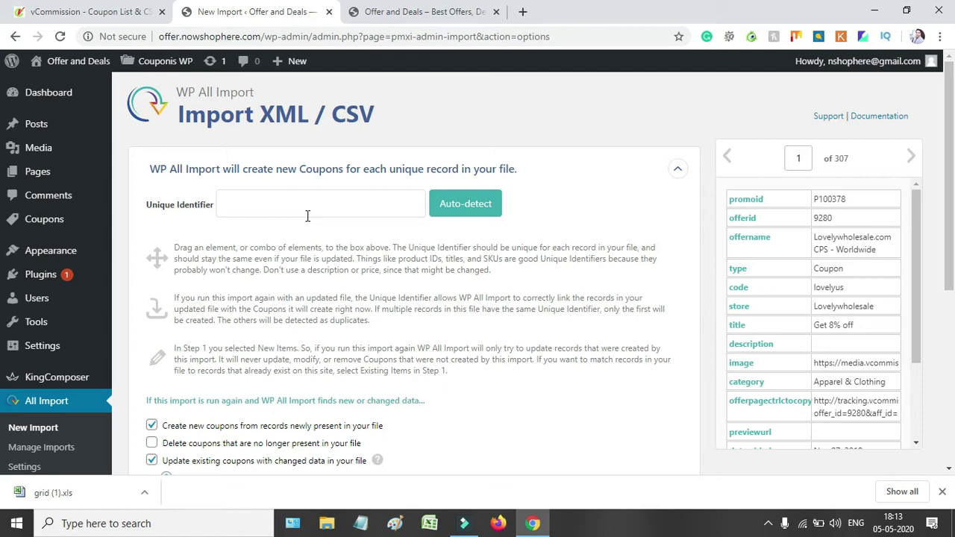
click(451, 214)
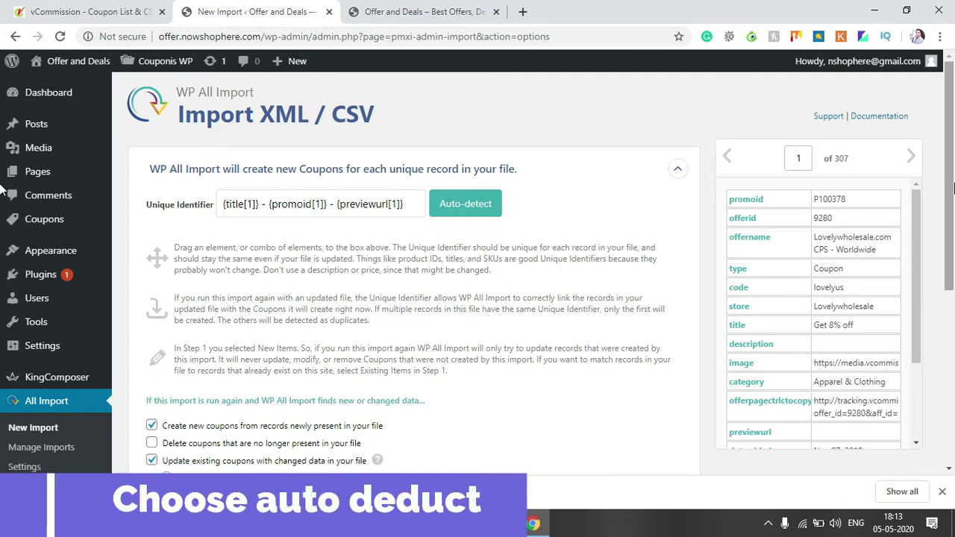
Keep the default update settings, continue to the import summary, and confirm and run the import
drag(953, 188, 954, 218)
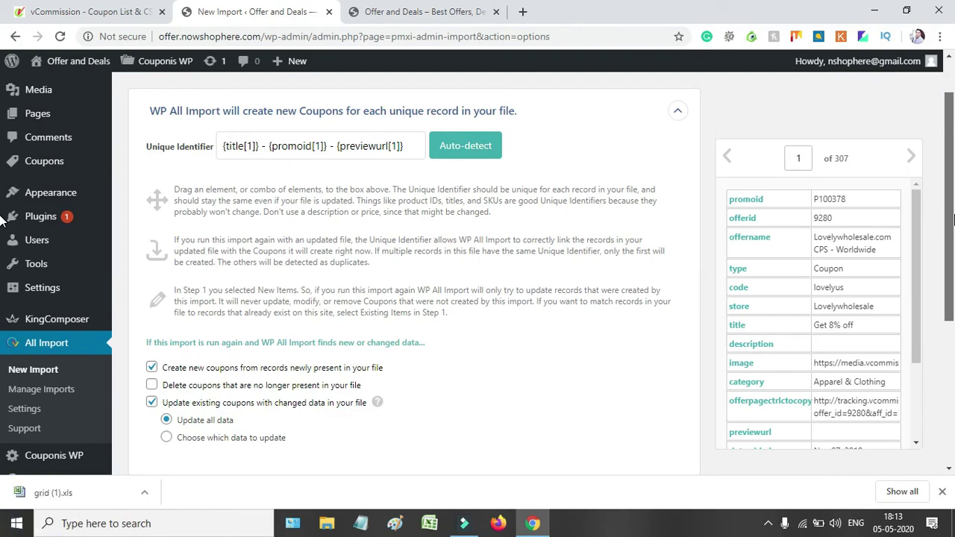
drag(953, 218, 953, 252)
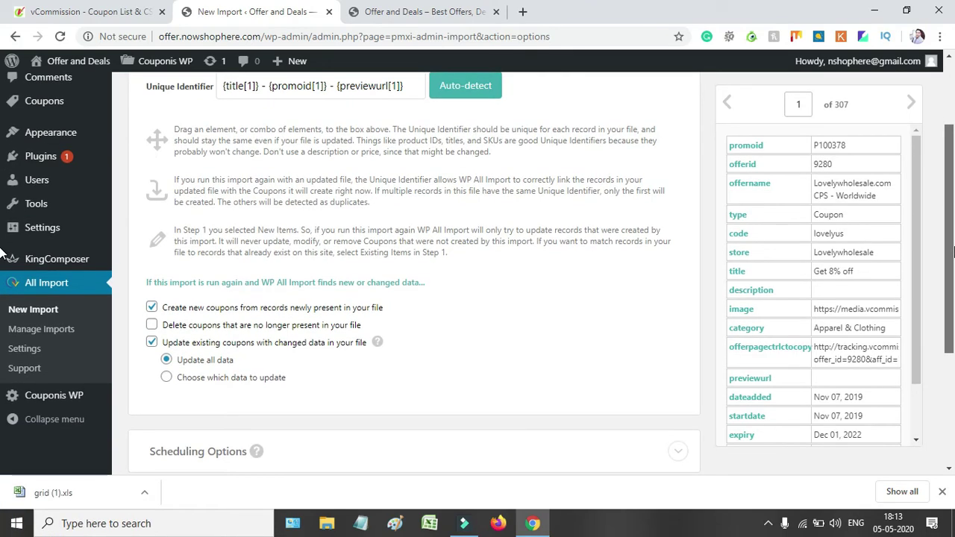
scroll(499, 362, down, 3)
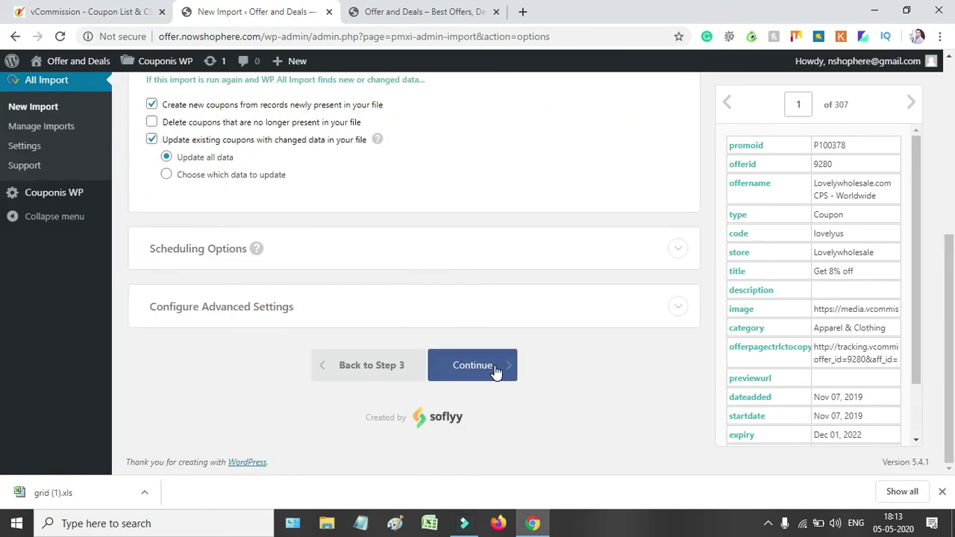
click(495, 370)
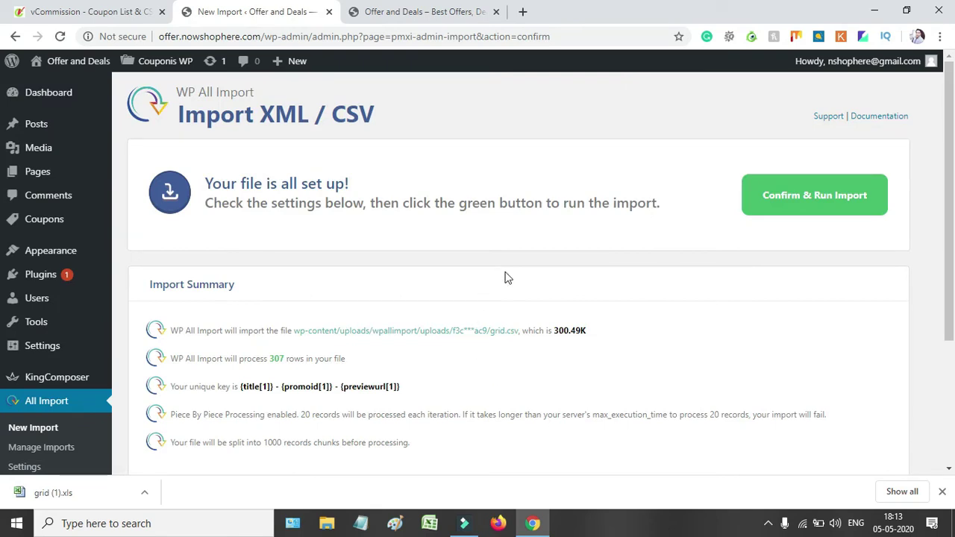
click(816, 198)
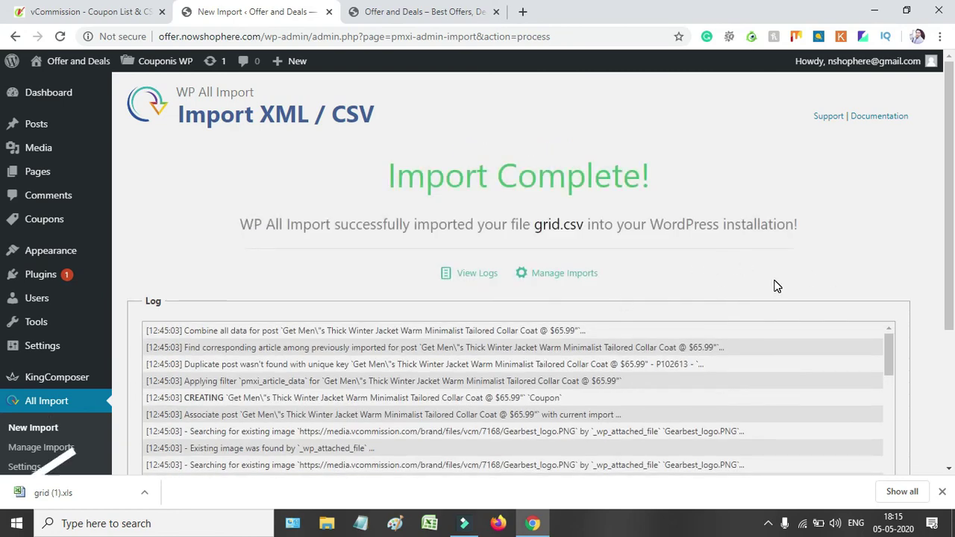
Open the list of all coupons to check the imported entries
mouse_move(56, 220)
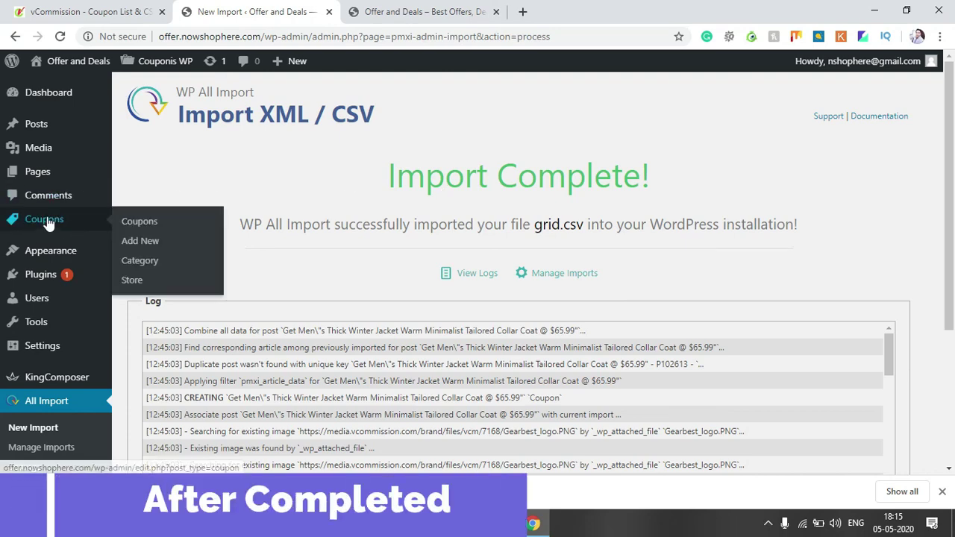
click(136, 223)
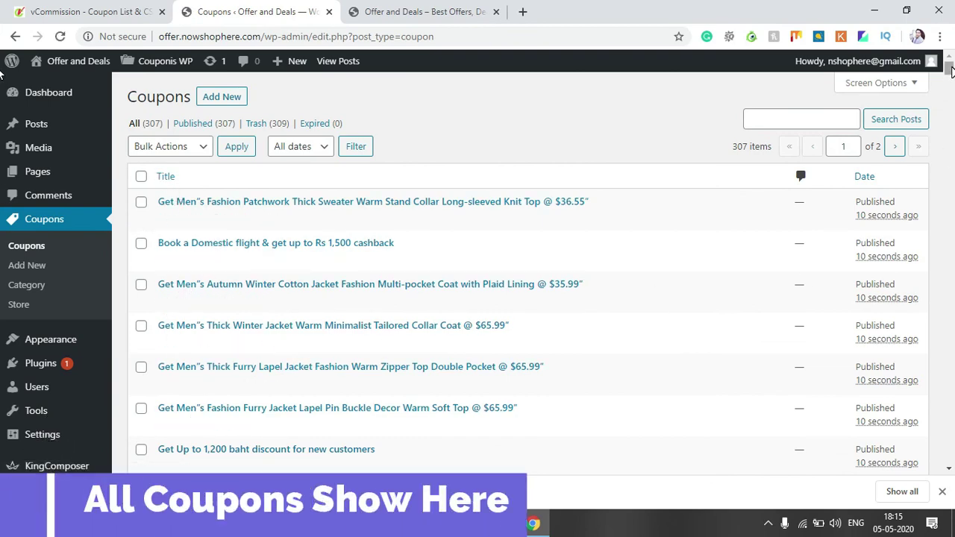
mouse_move(949, 69)
mouse_down()
mouse_move(949, 168)
mouse_move(949, 67)
mouse_up()
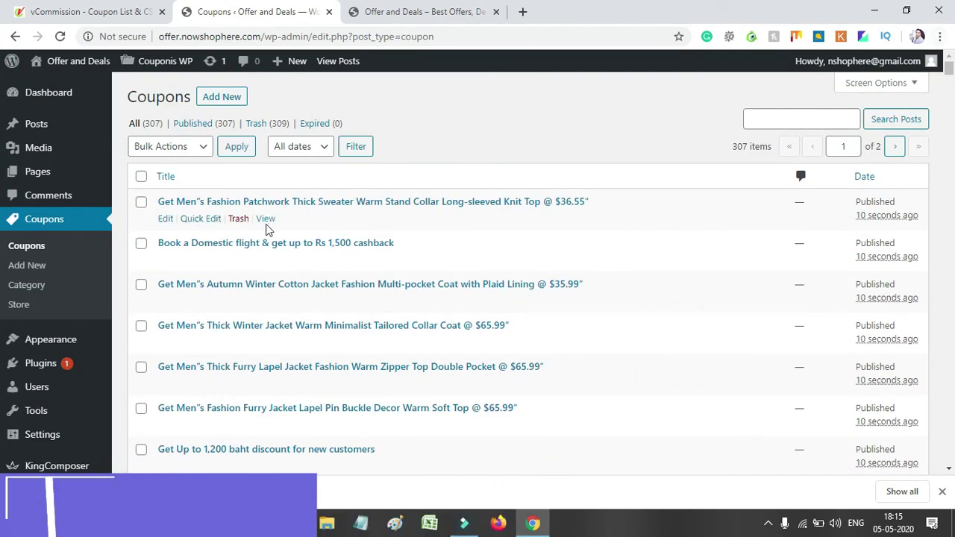
View the first listed coupon, the Men's Fashion Patchwork Thick Sweater offer, on the site in a new tab
right_click(261, 216)
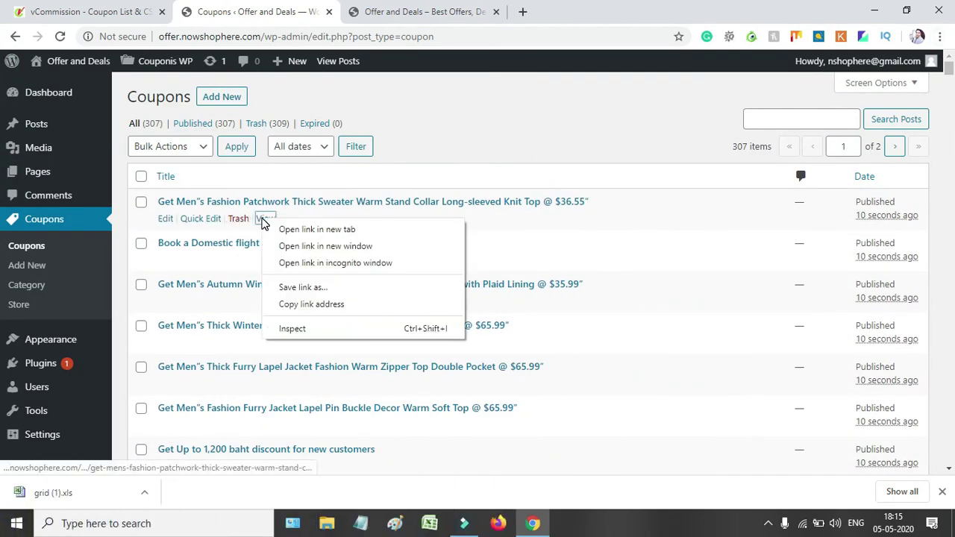
click(276, 229)
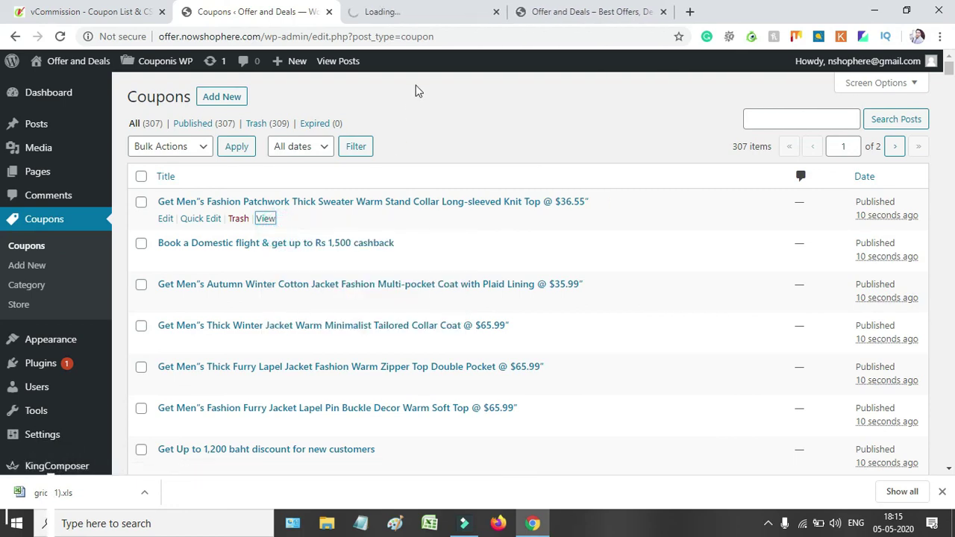
click(433, 12)
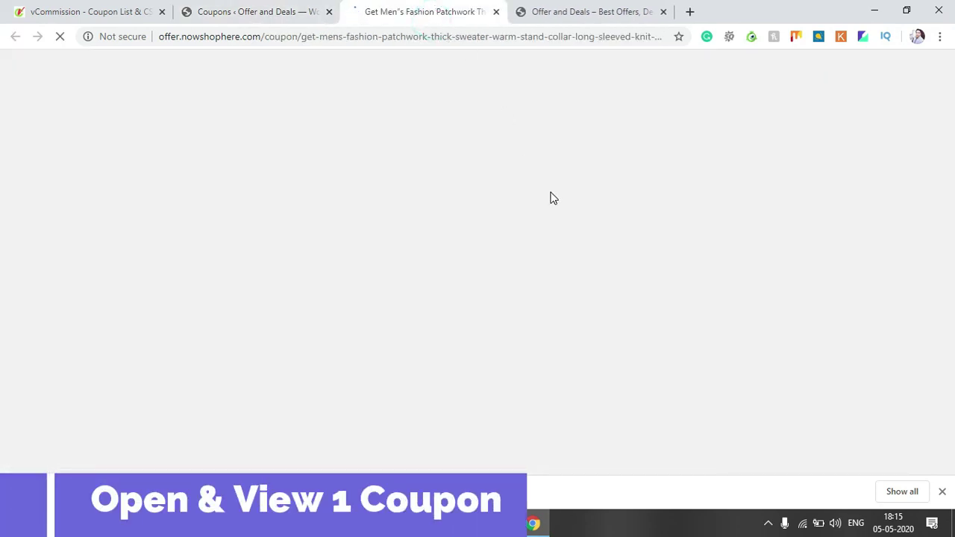